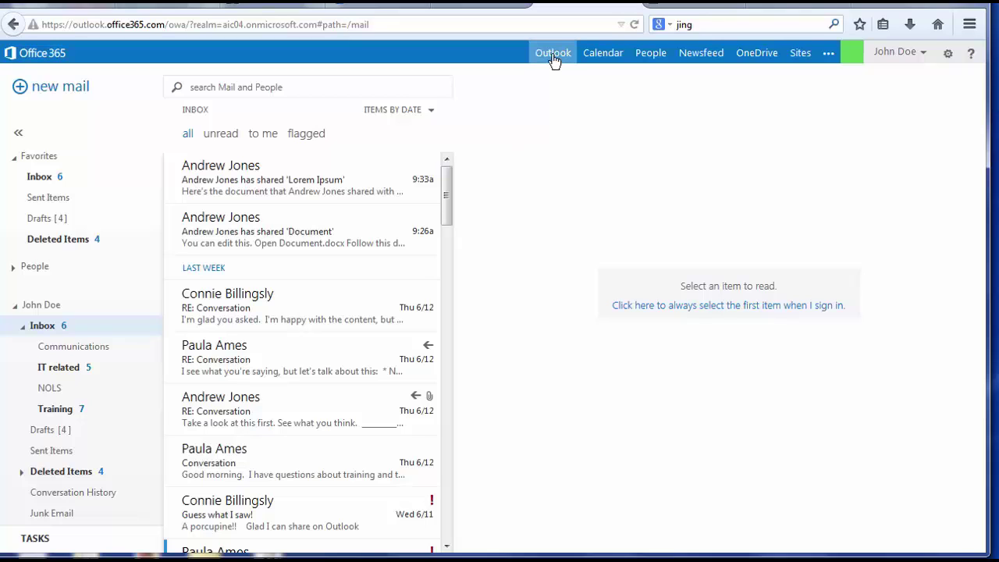
Tour the Calendar, People, Newsfeed and OneDrive pages of Office 365 and return to the Outlook mailbox.
click(616, 53)
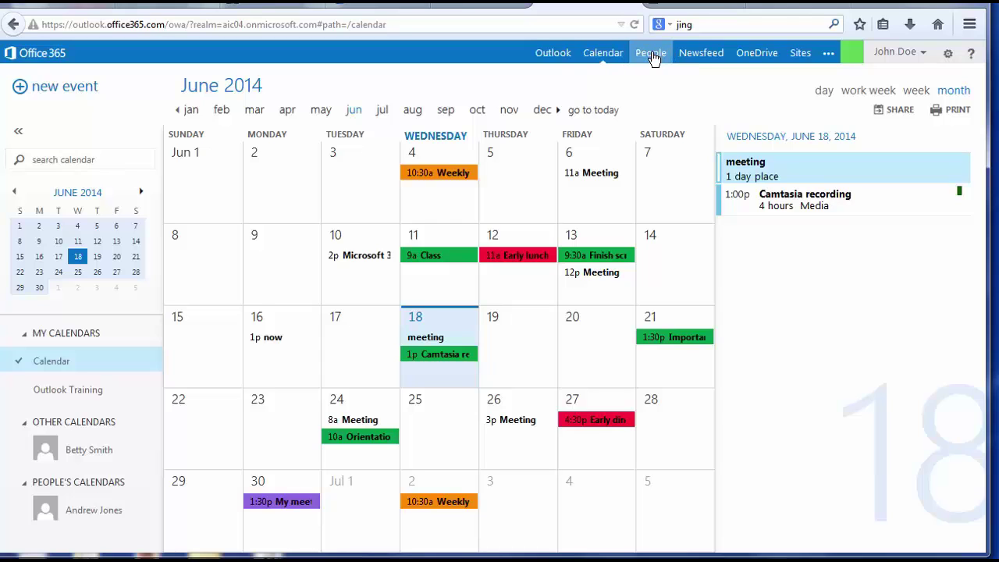
click(651, 56)
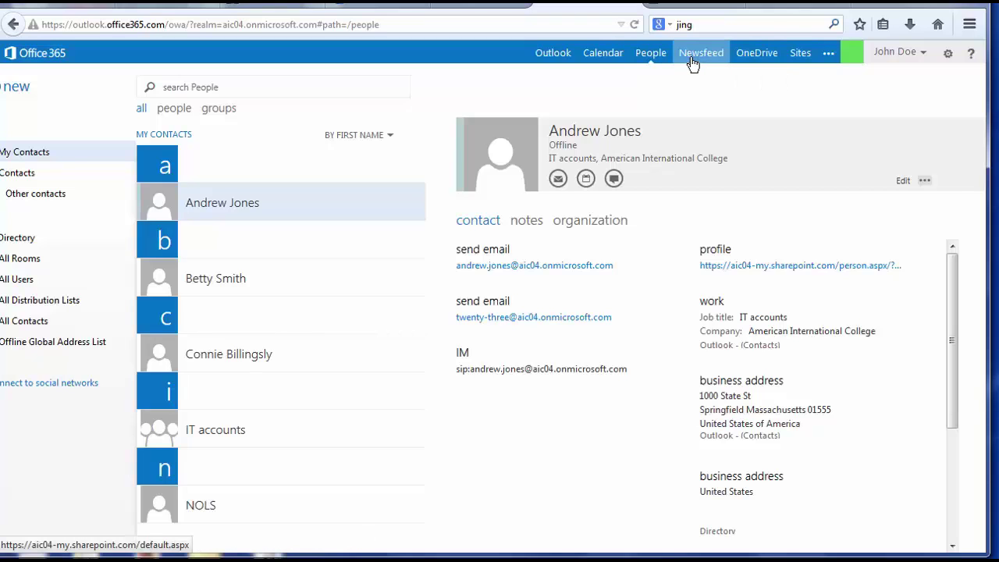
click(691, 60)
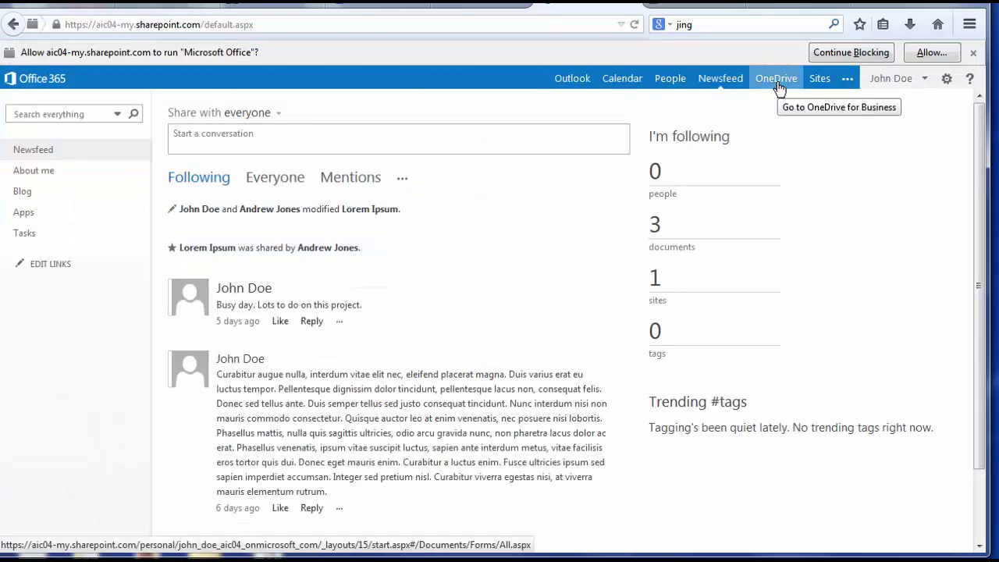
click(777, 83)
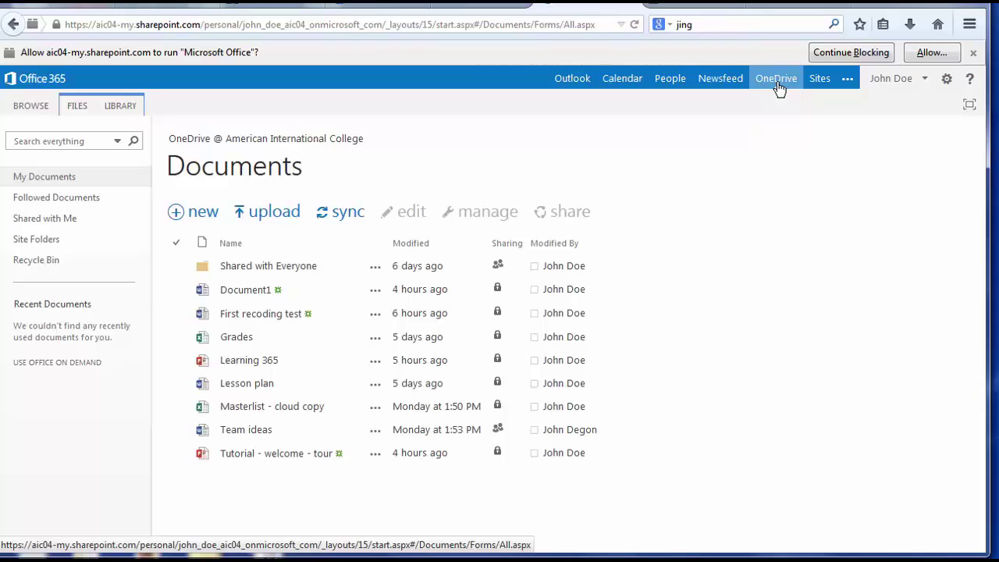
click(572, 78)
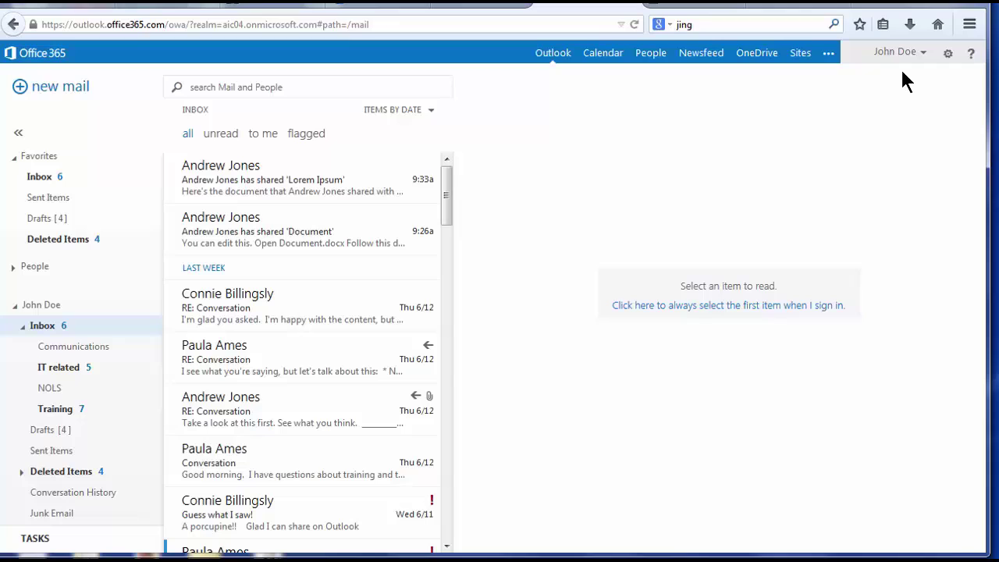
Look through the mailbox's settings options and help options, and close them without choosing any.
click(948, 66)
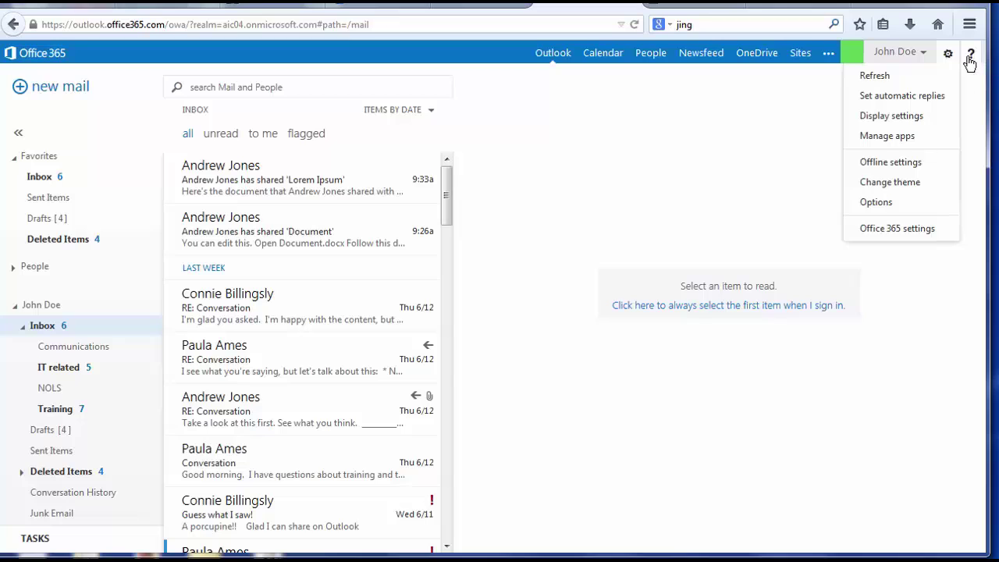
click(970, 60)
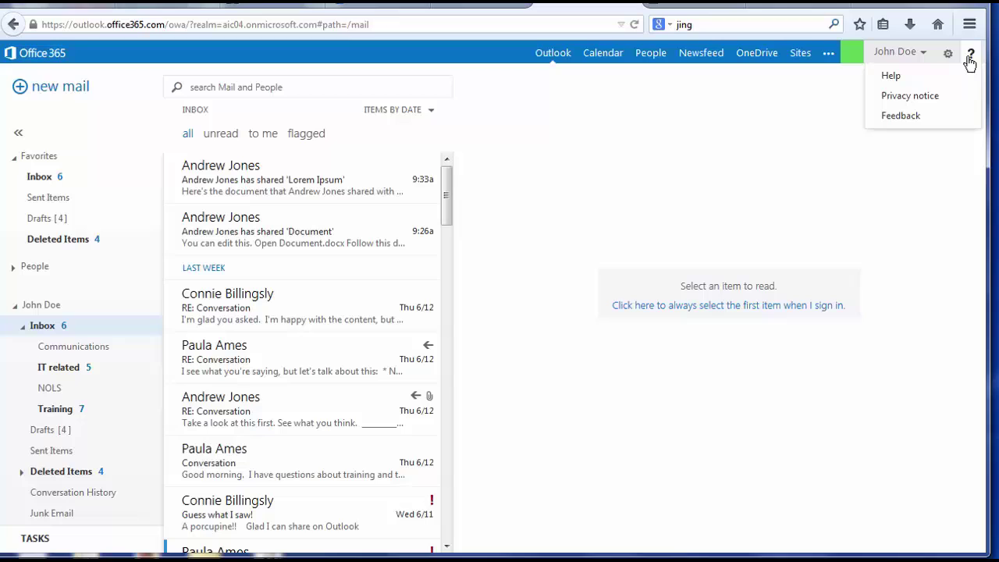
click(674, 225)
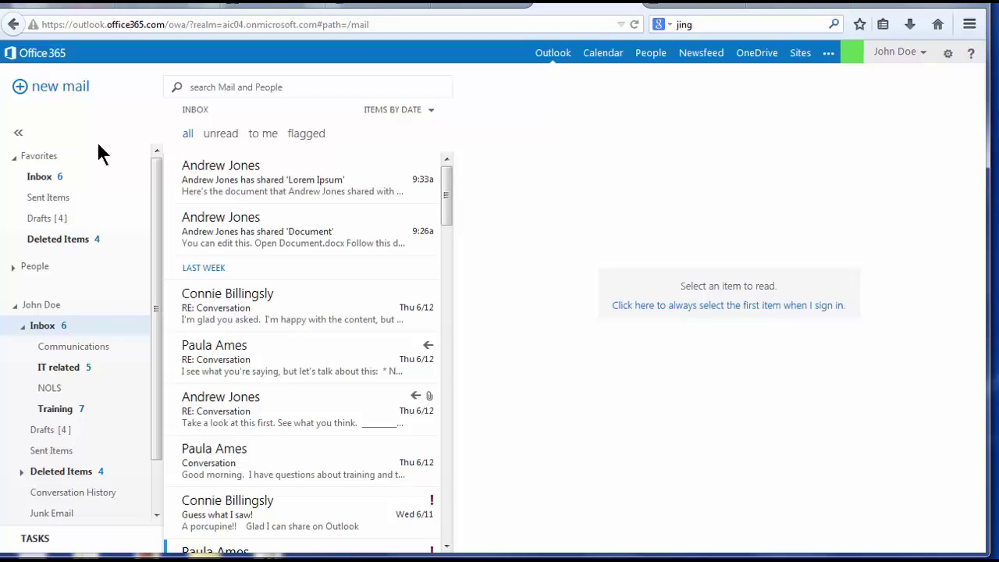
Collapse and re-expand the Favorites group, the mailbox folder group and the Inbox subfolders.
click(17, 163)
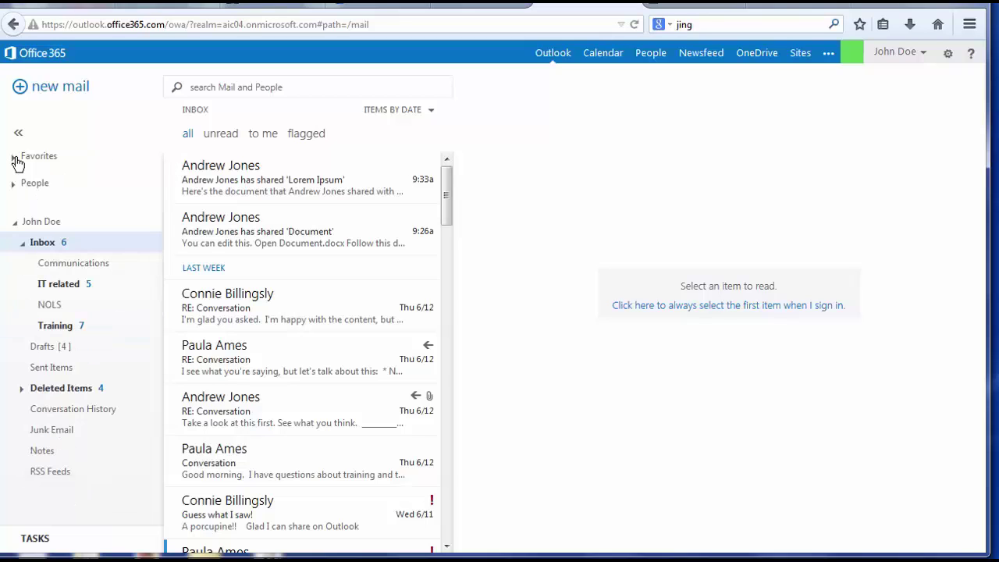
click(16, 225)
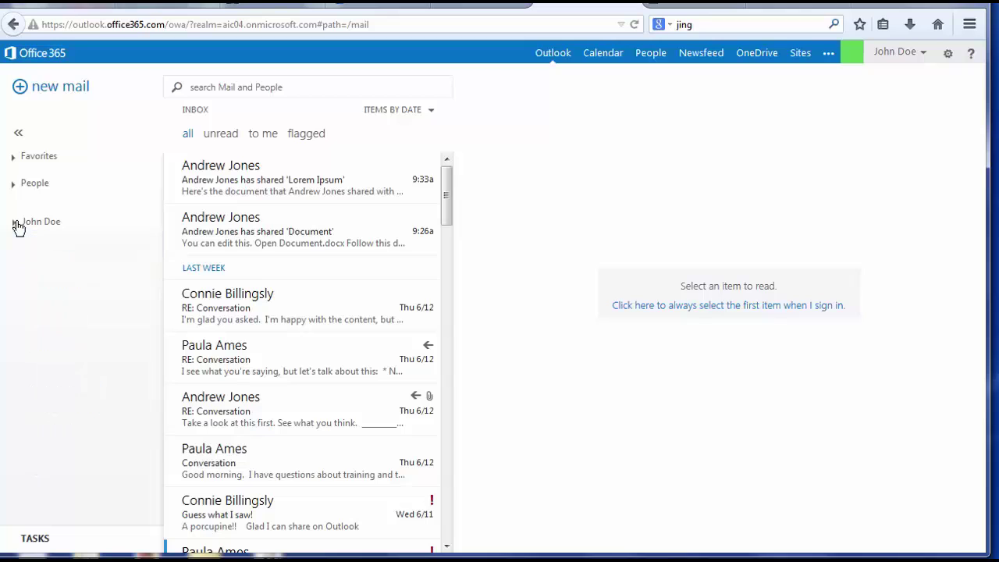
click(12, 159)
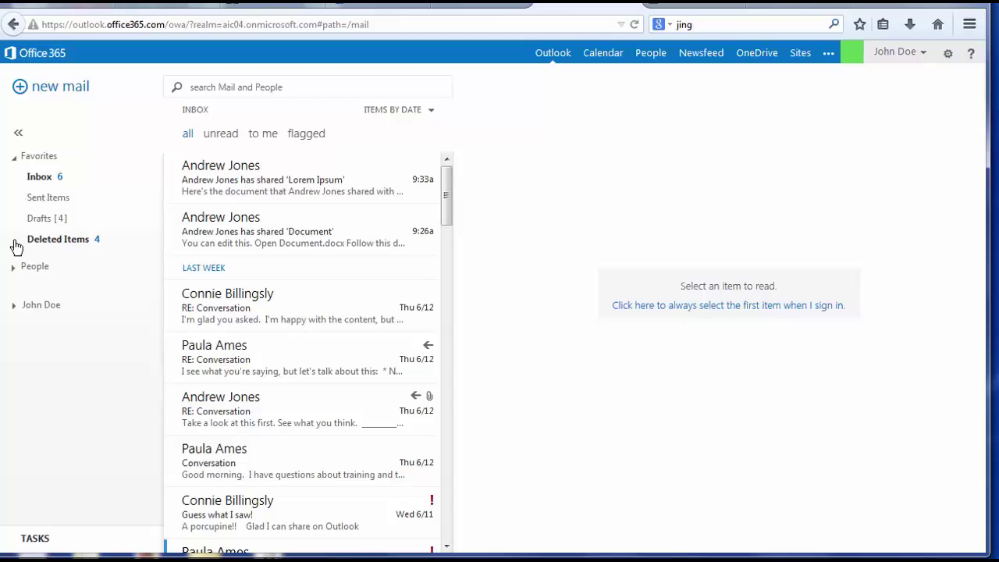
click(14, 306)
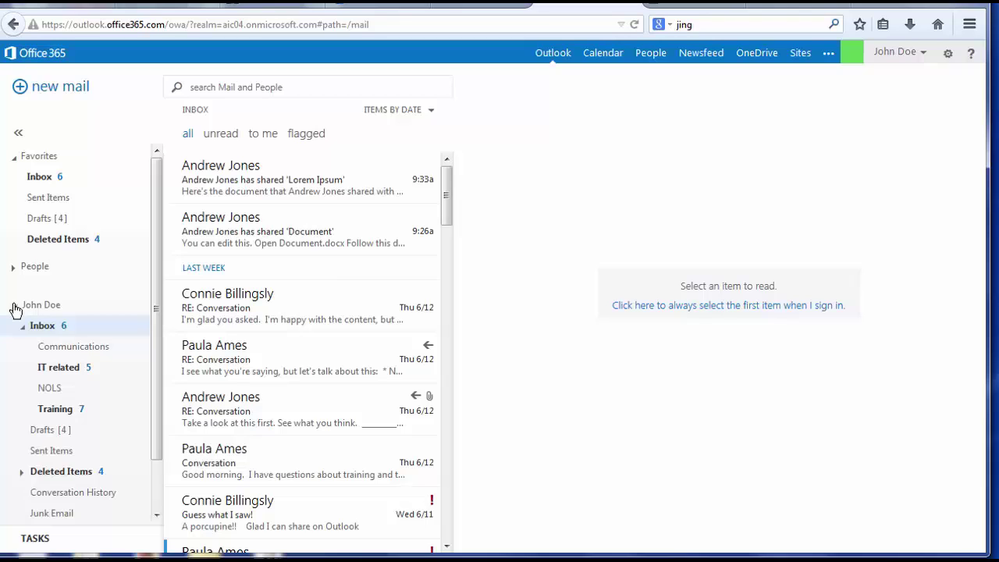
click(23, 327)
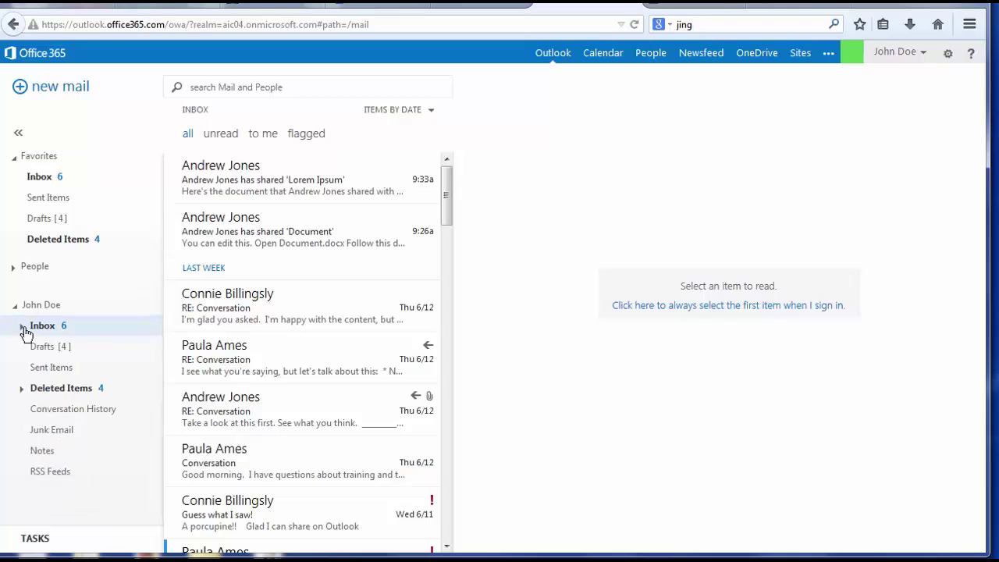
click(24, 328)
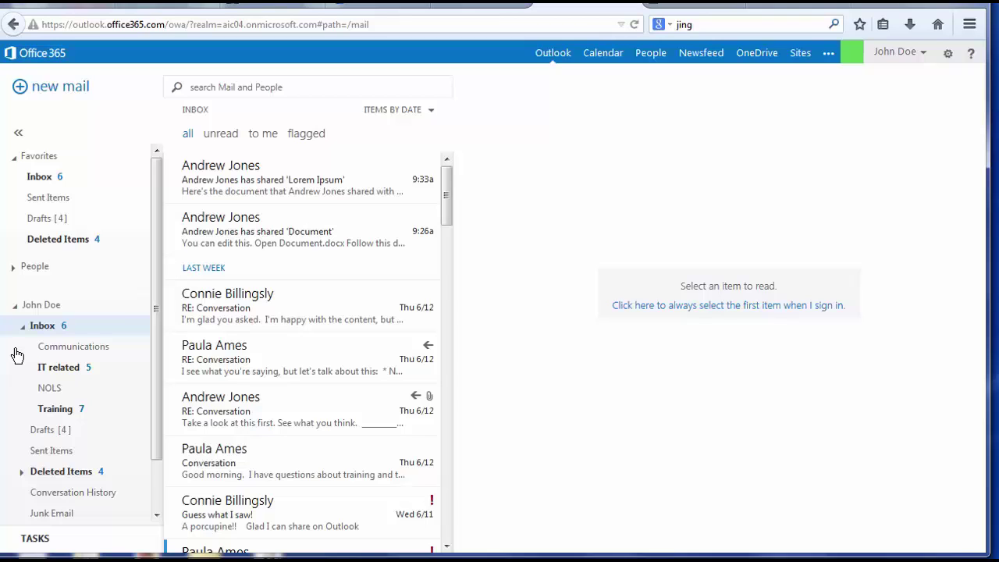
View the messages in the Communications, IT related and Training subfolders of the Inbox.
click(17, 353)
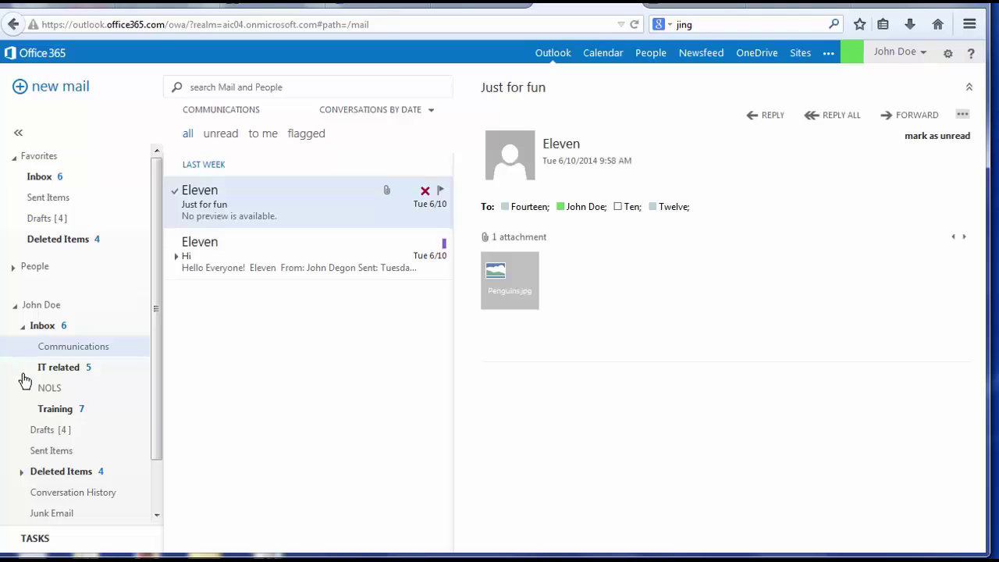
click(25, 376)
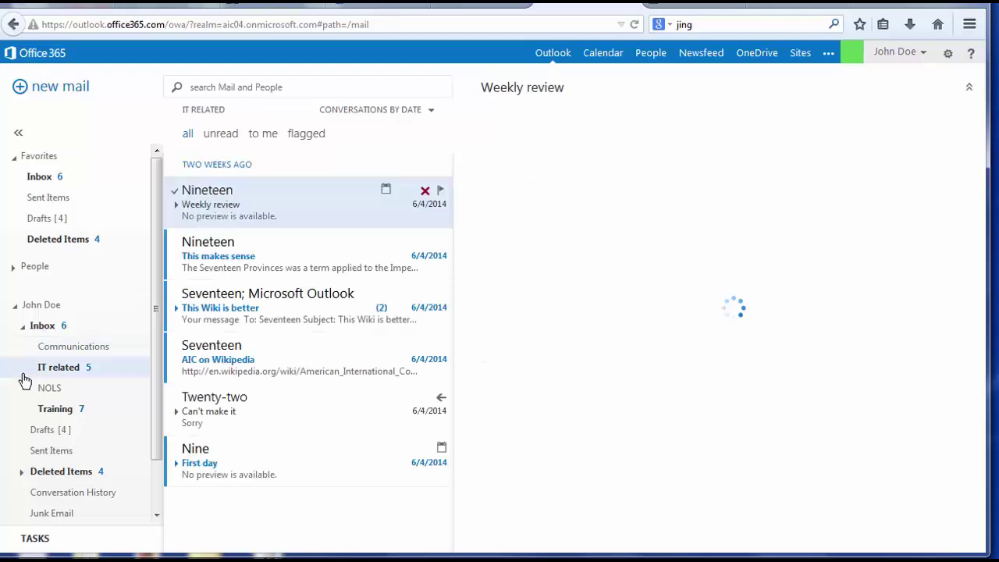
click(26, 419)
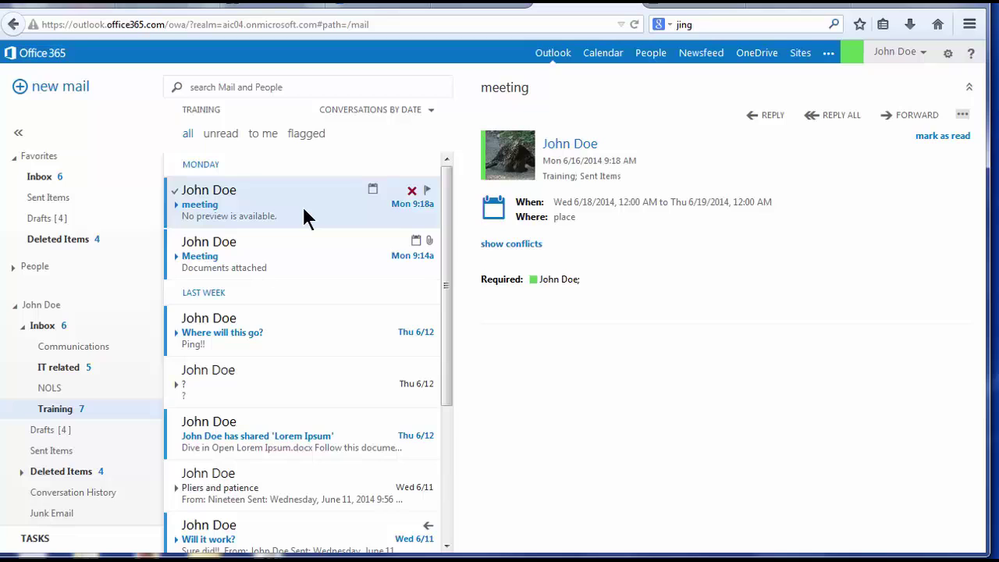
Preview several Inbox messages, including the shared 'Lorem Ipsum' and 'Document' notices, and open a blank new message.
click(41, 181)
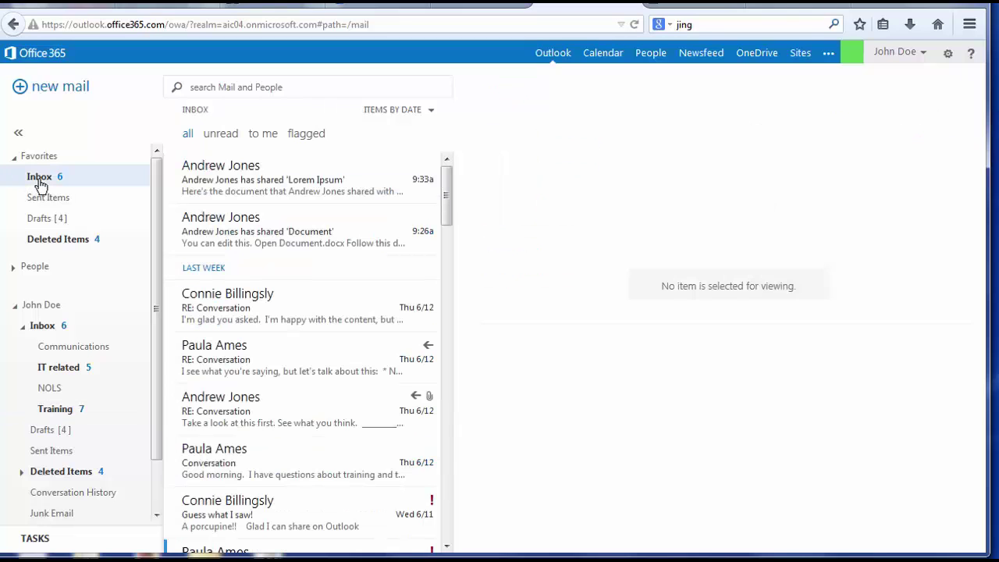
click(318, 195)
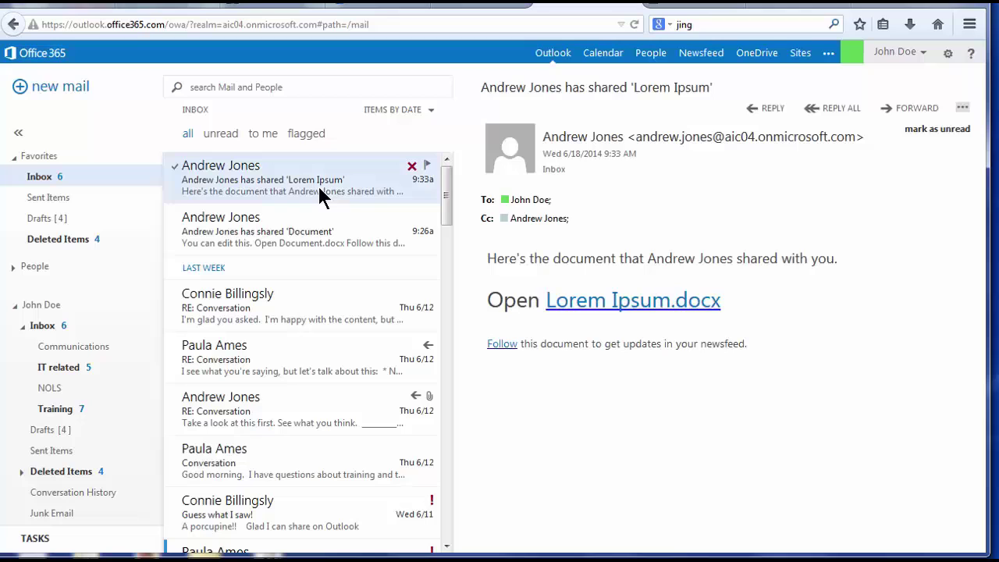
click(320, 241)
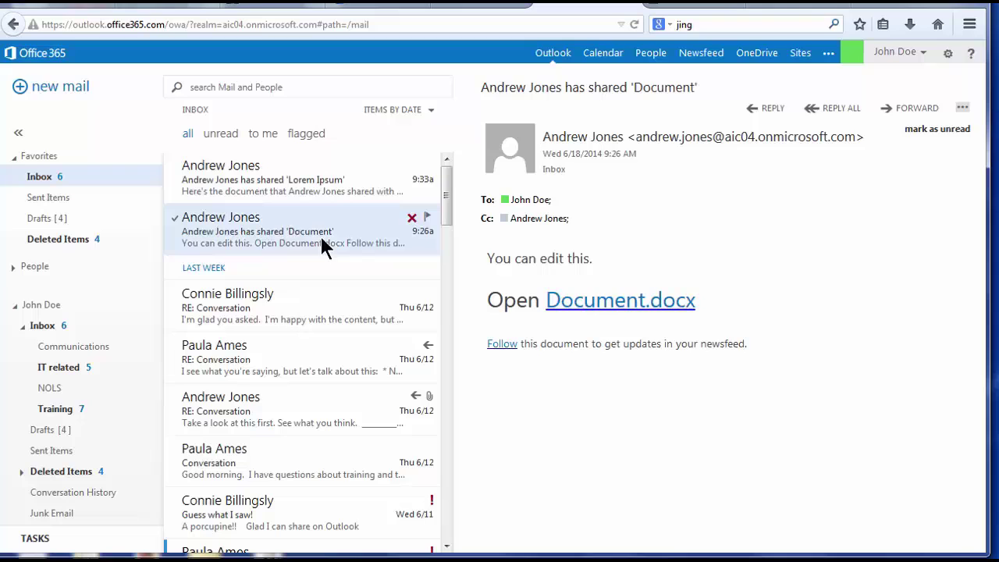
click(326, 307)
click(336, 400)
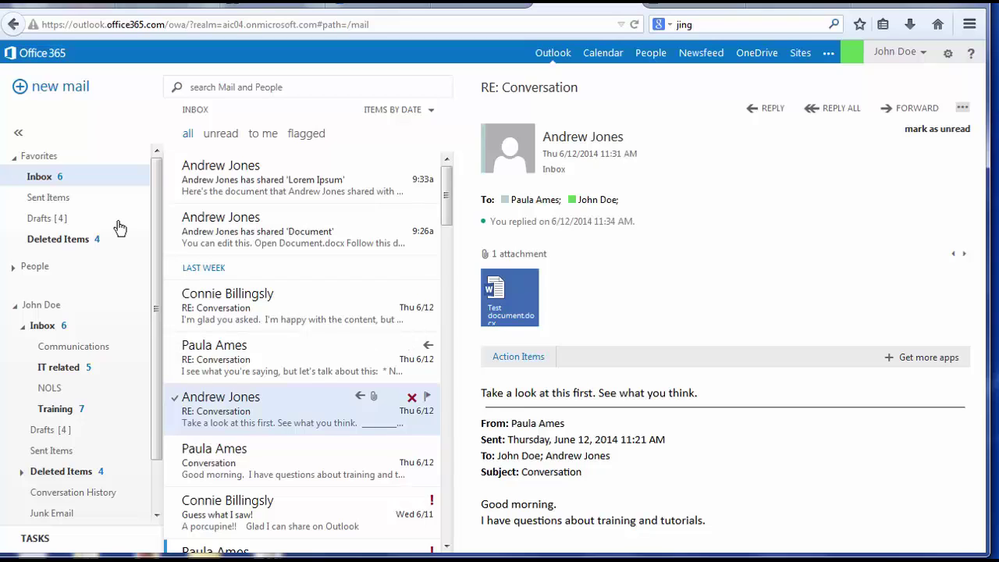
click(41, 86)
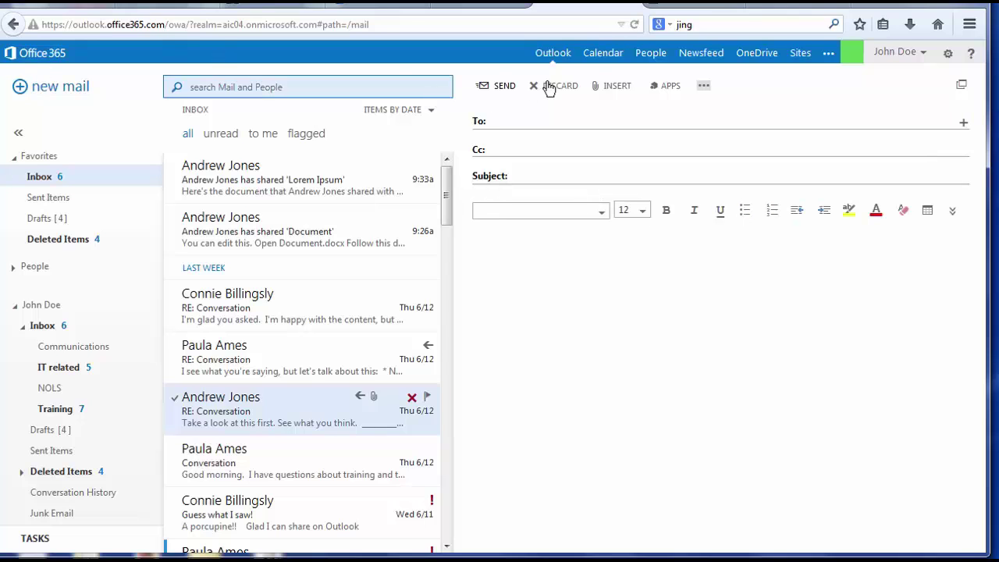
Show the Outlook Training calendar and both colleagues' calendars in turn, and return to only the main Calendar.
click(599, 63)
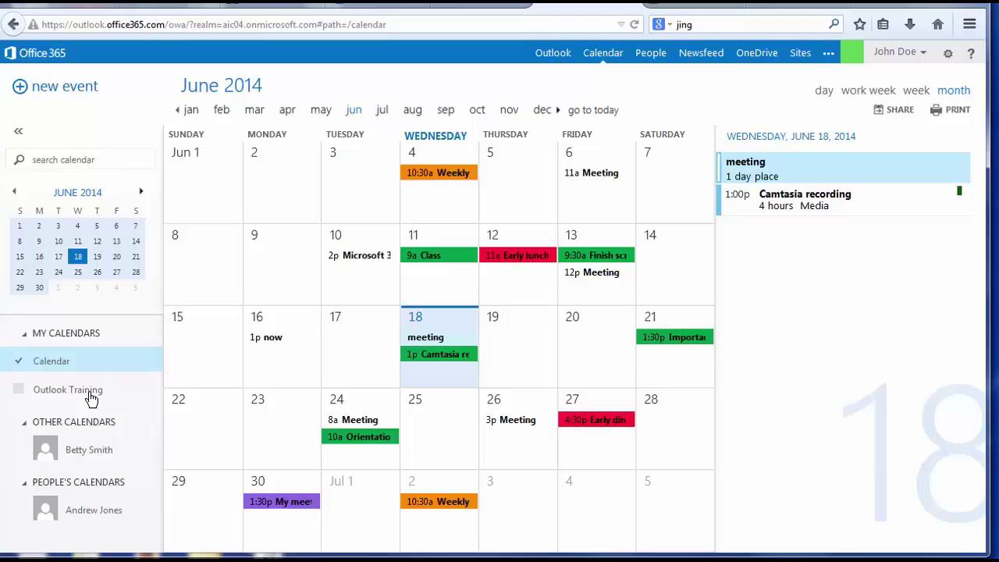
click(89, 394)
click(81, 375)
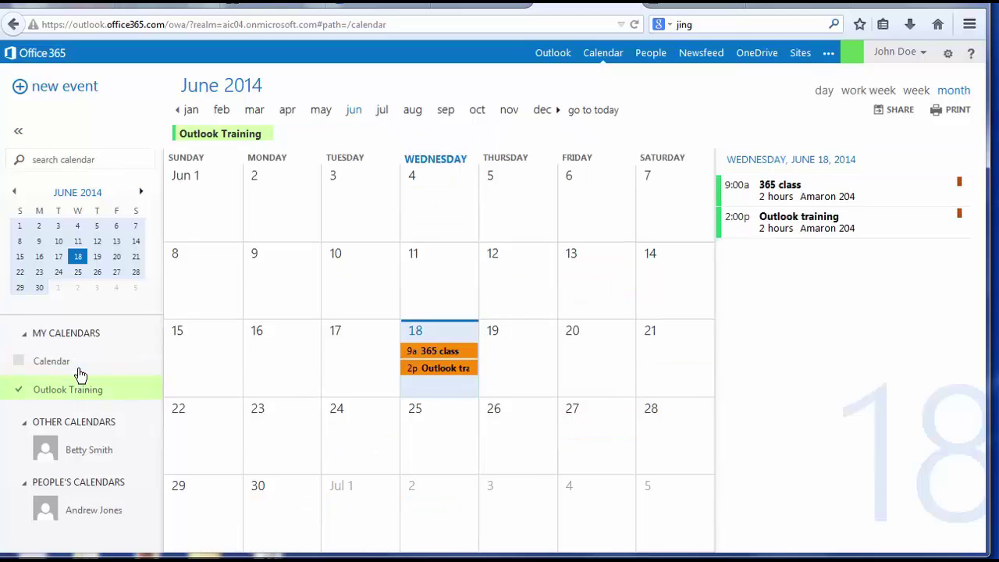
click(109, 517)
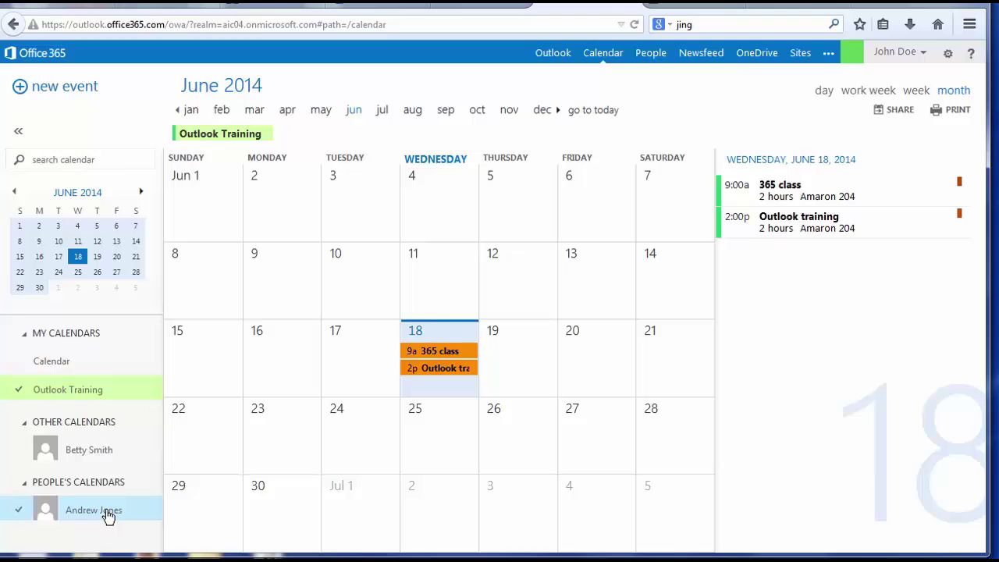
click(78, 391)
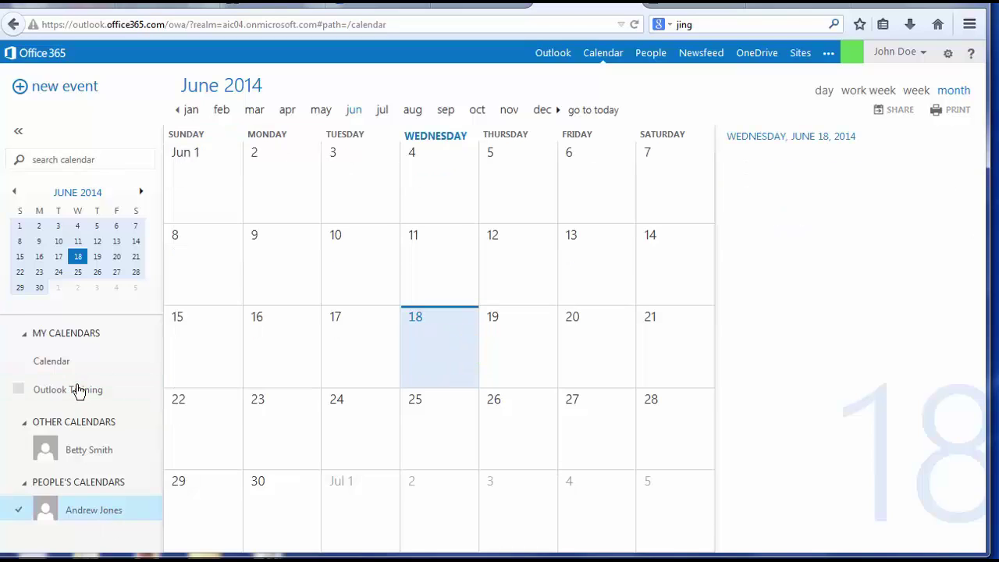
click(92, 460)
click(108, 521)
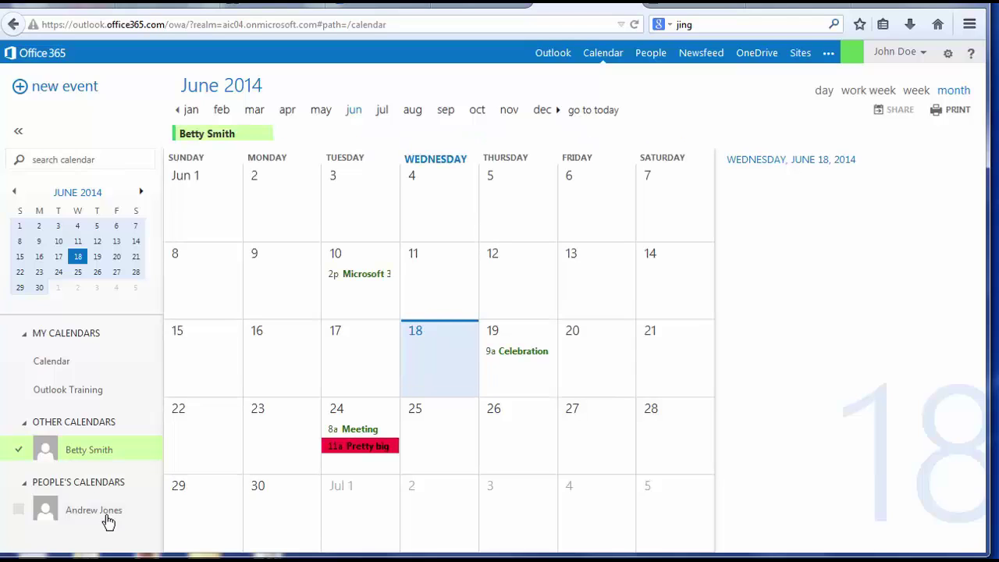
click(73, 358)
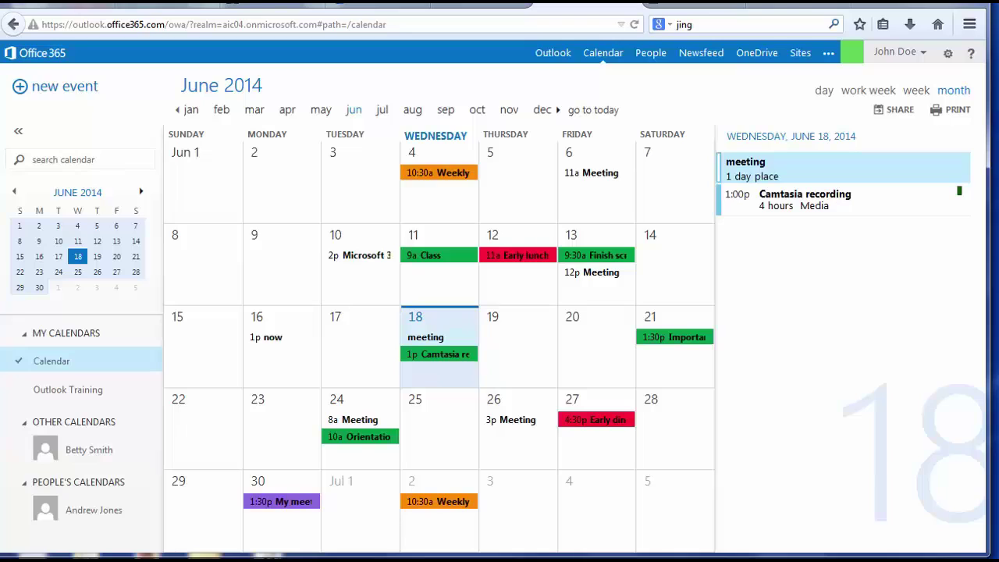
View the calendar by week, work week and day, and return to the month view.
click(911, 96)
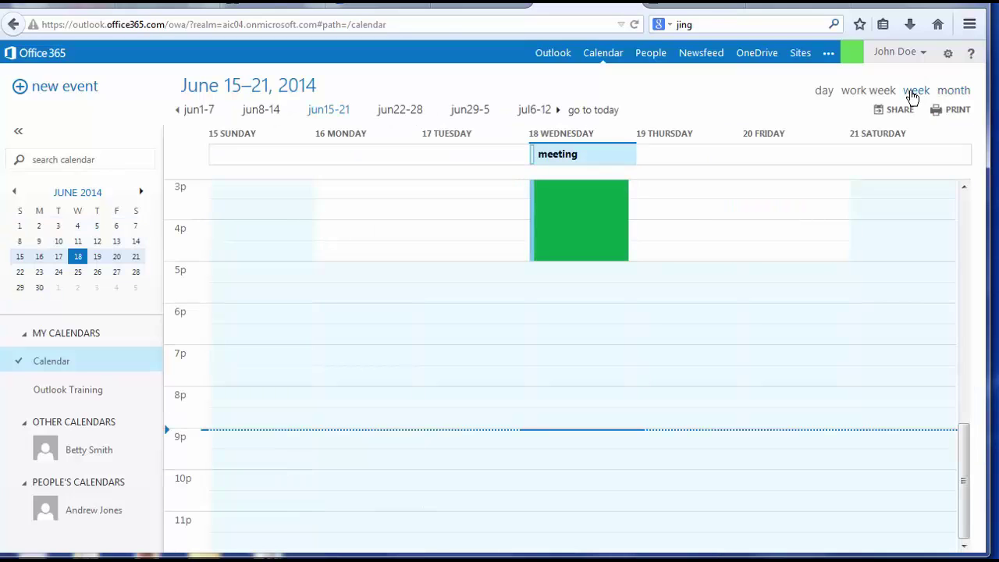
click(887, 95)
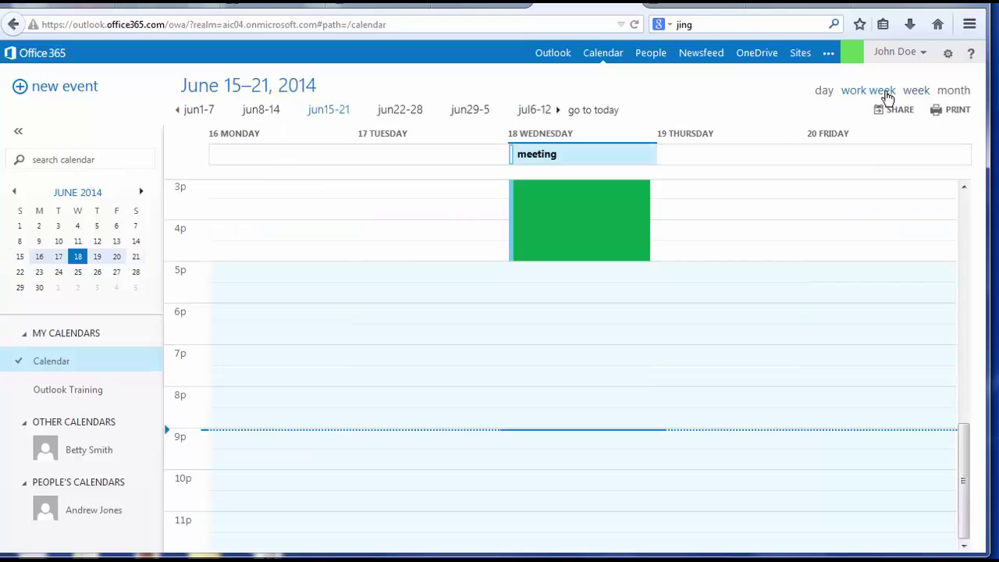
click(820, 94)
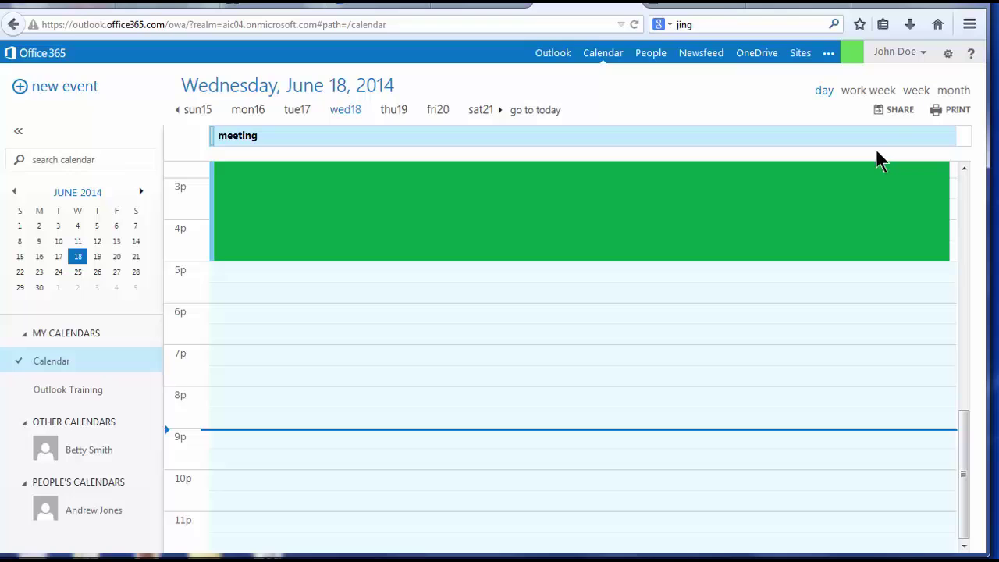
click(958, 98)
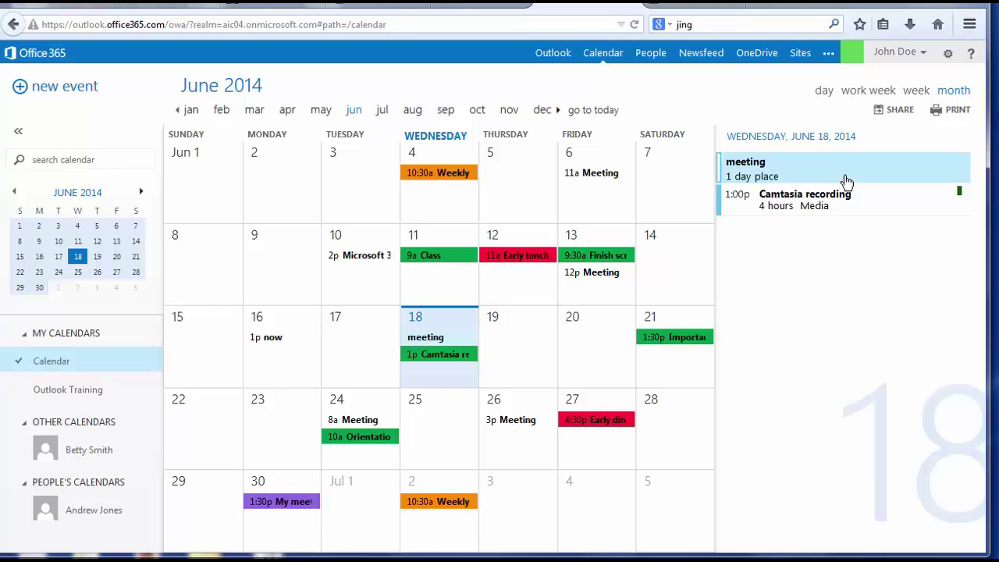
Look at the 'Camtasia recording' and 'meeting' events on June 18, leaving the 'meeting' details open.
click(850, 201)
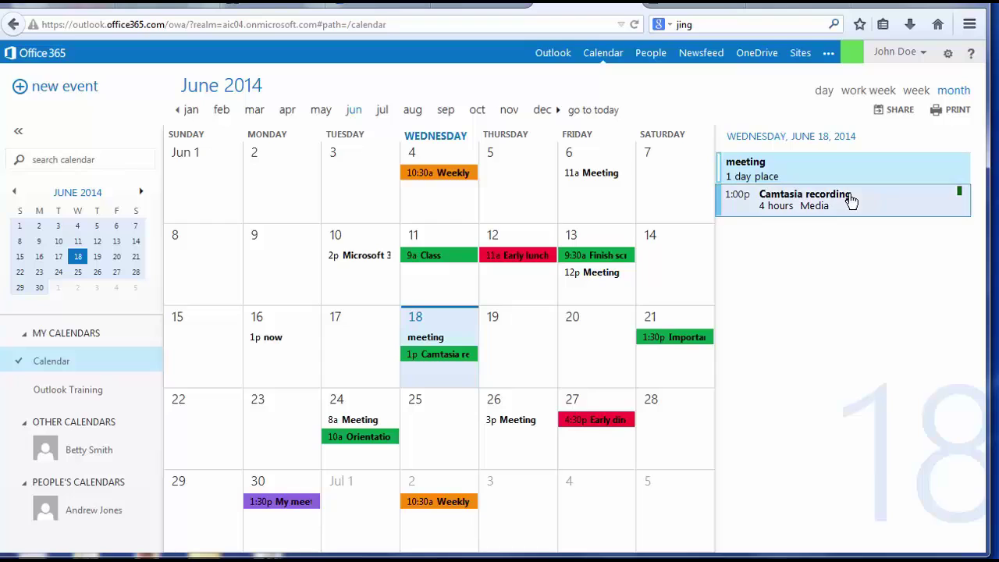
click(844, 180)
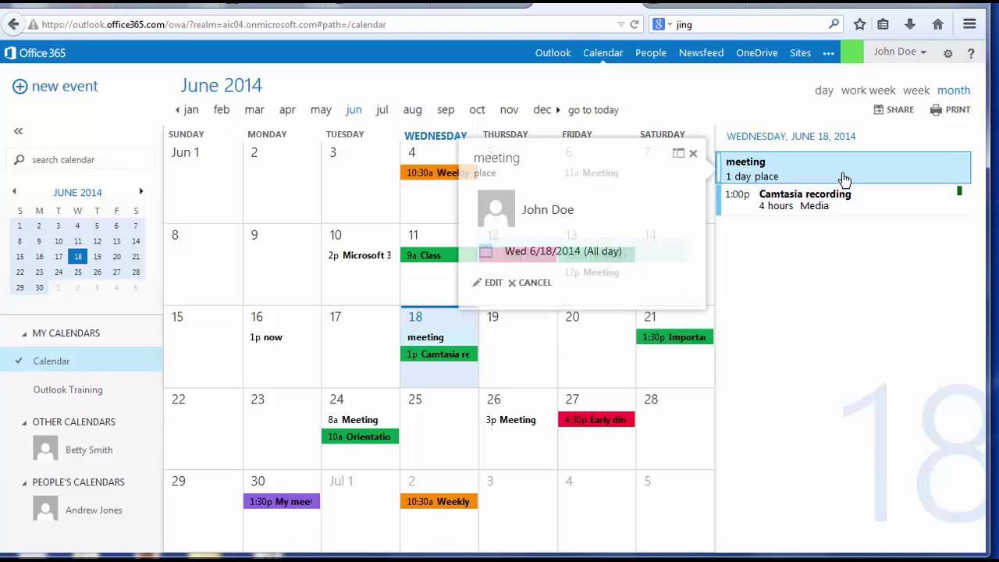
click(859, 203)
click(854, 168)
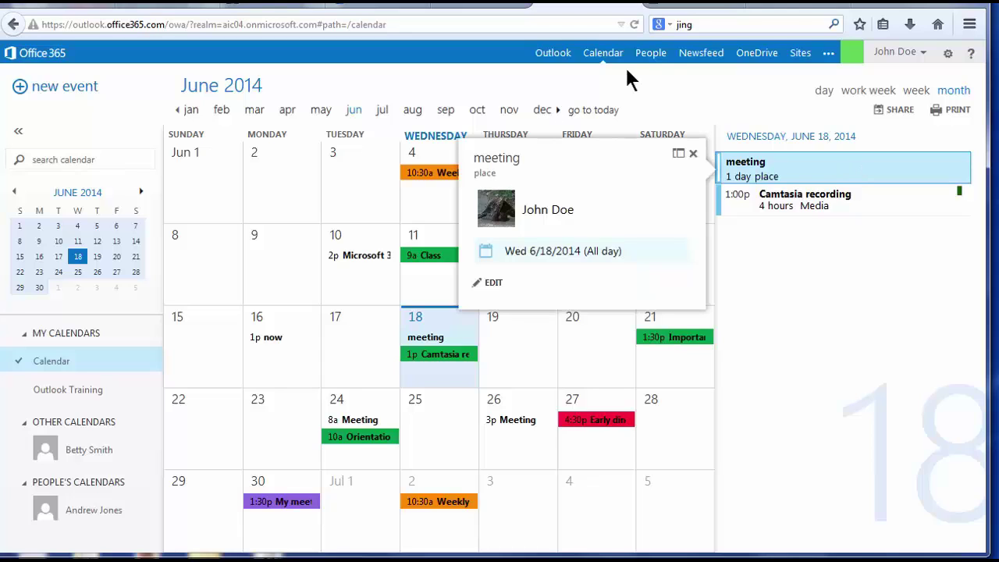
Open People, view the IT Support contact and the IT accounts group's members, and switch to the Contacts folder.
click(646, 56)
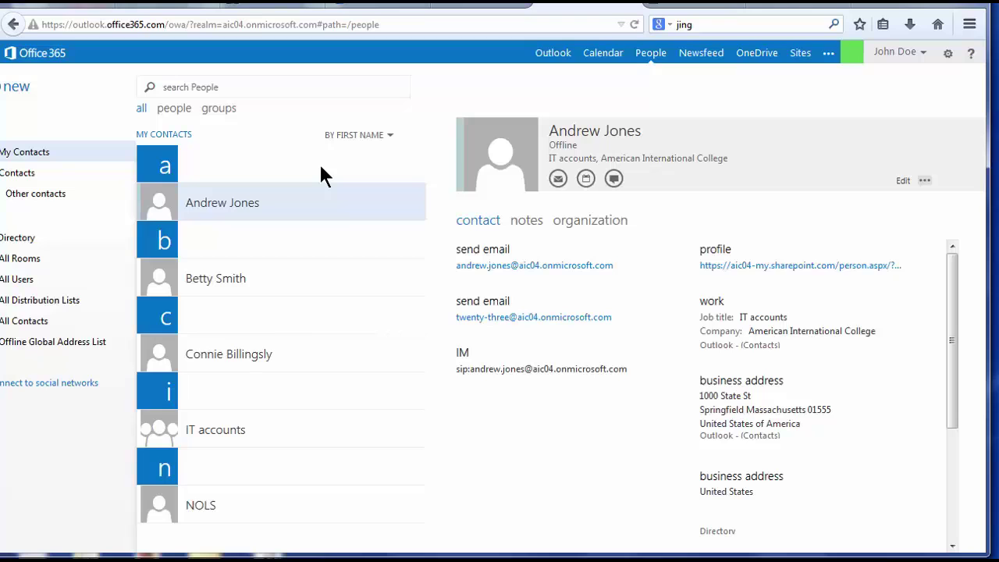
click(320, 278)
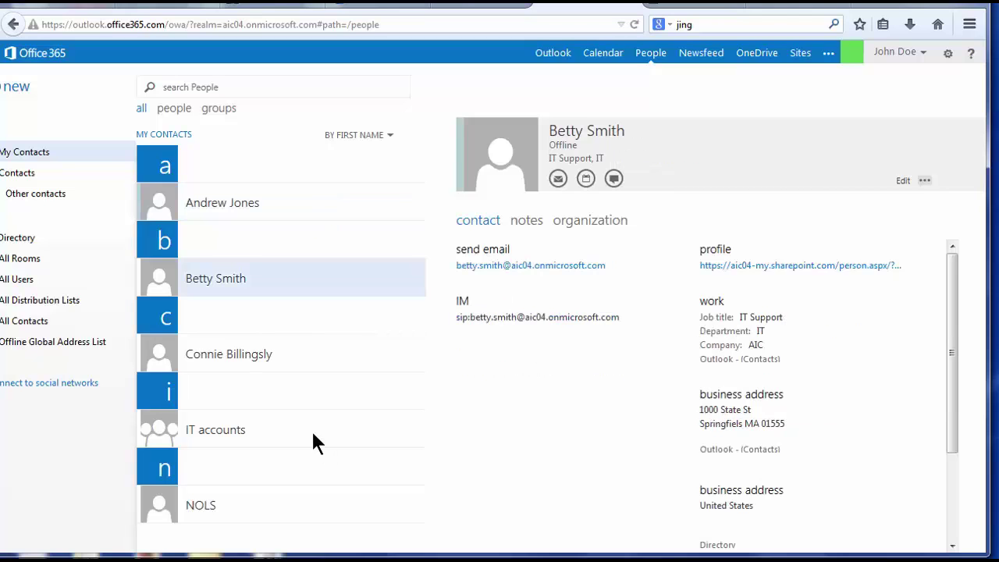
click(312, 434)
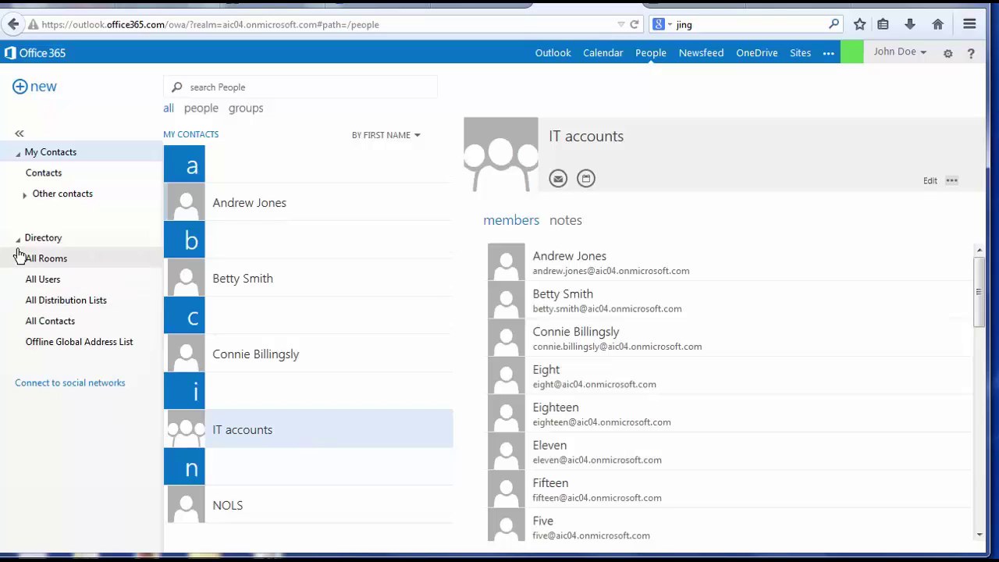
click(66, 350)
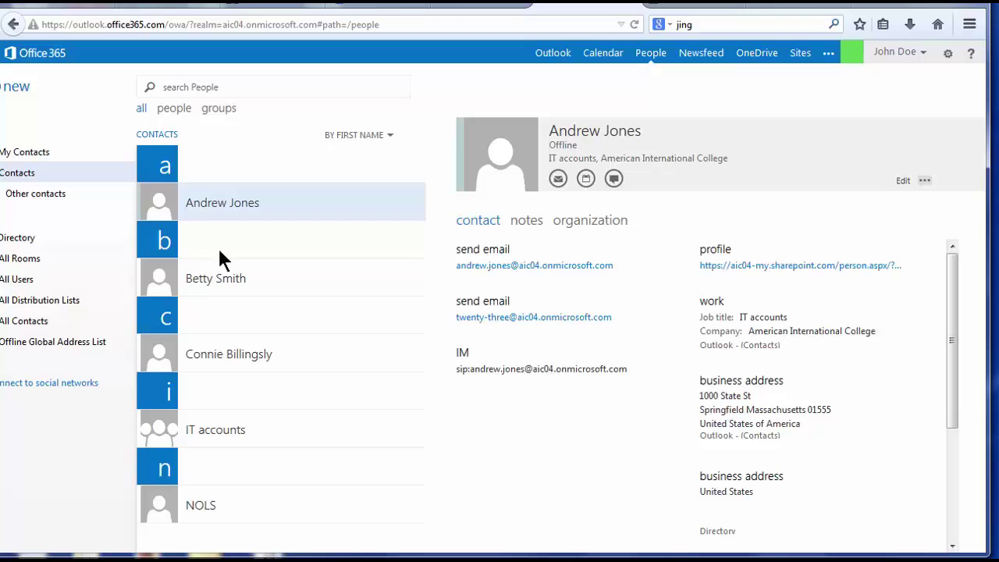
From the IT Support contact's card, open a new email, a meeting request and a chat in turn, closing each unsent.
click(235, 299)
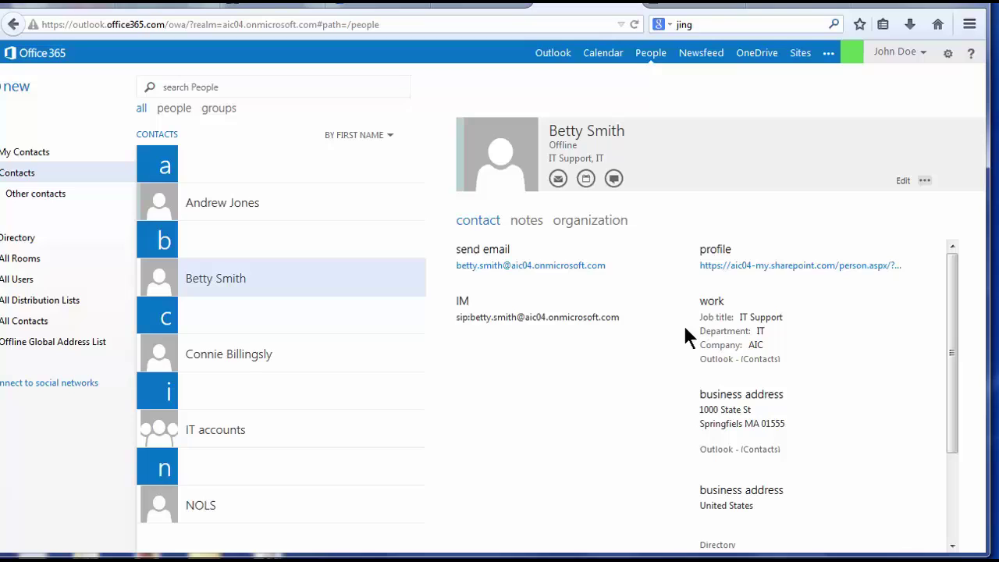
click(557, 180)
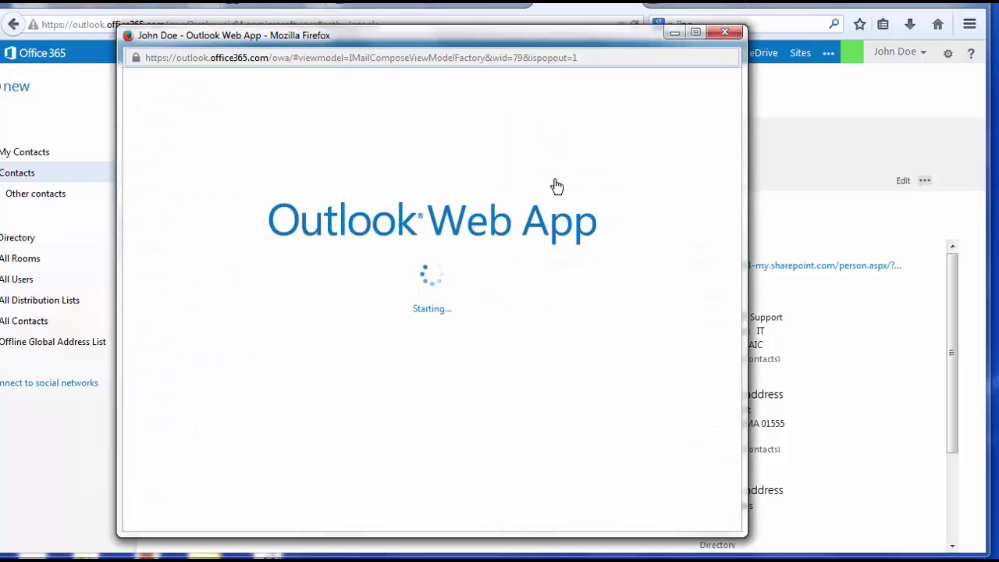
click(726, 32)
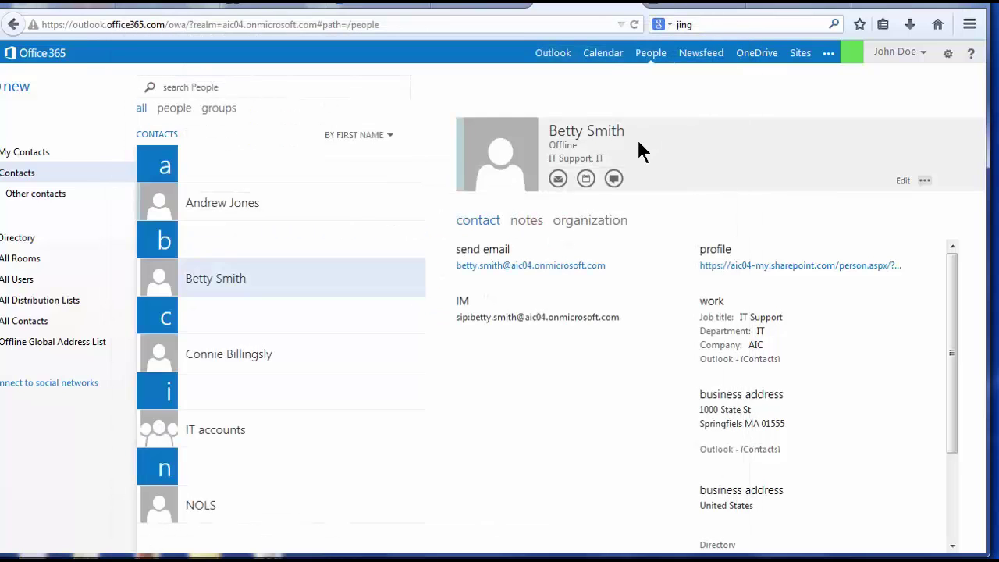
click(587, 180)
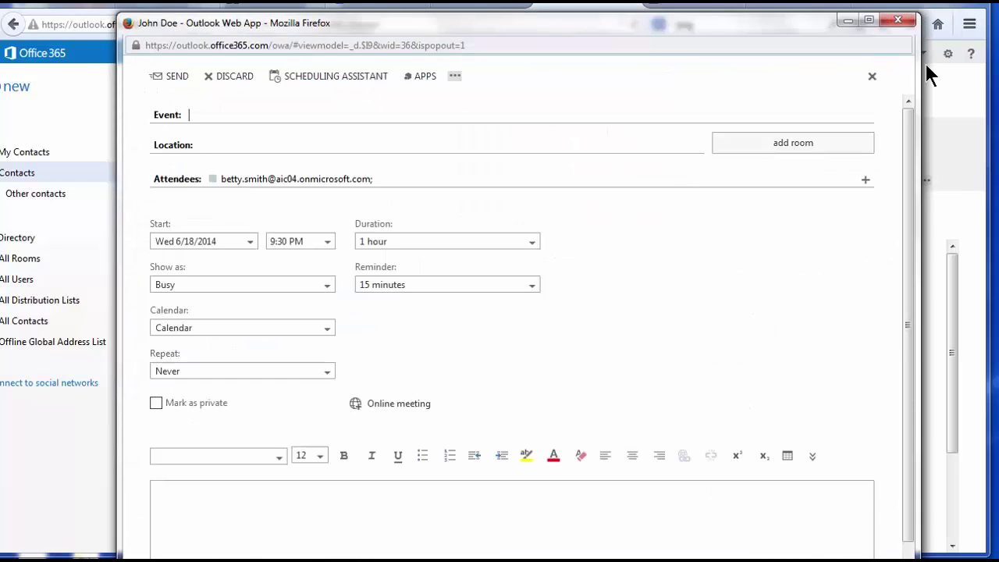
click(898, 20)
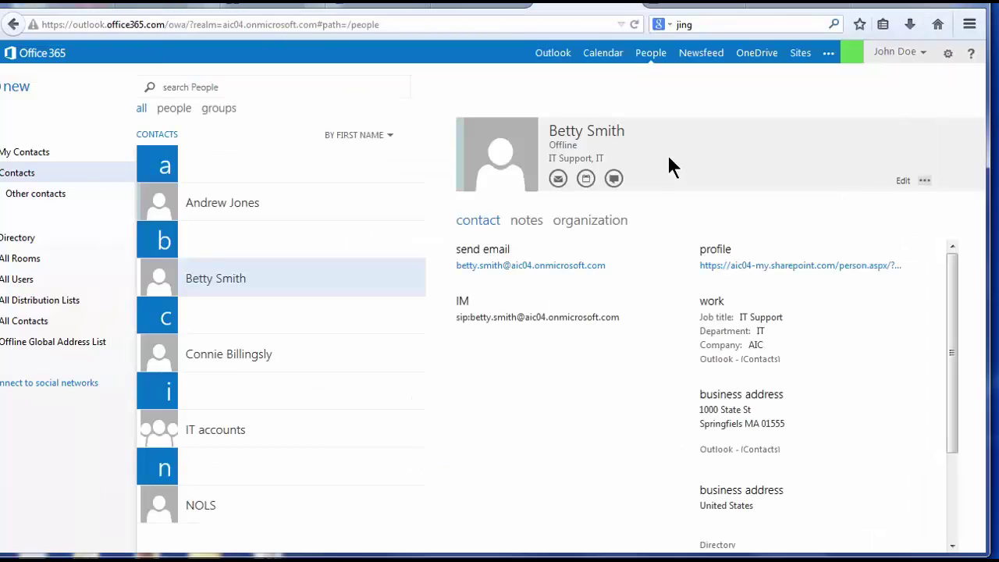
click(614, 180)
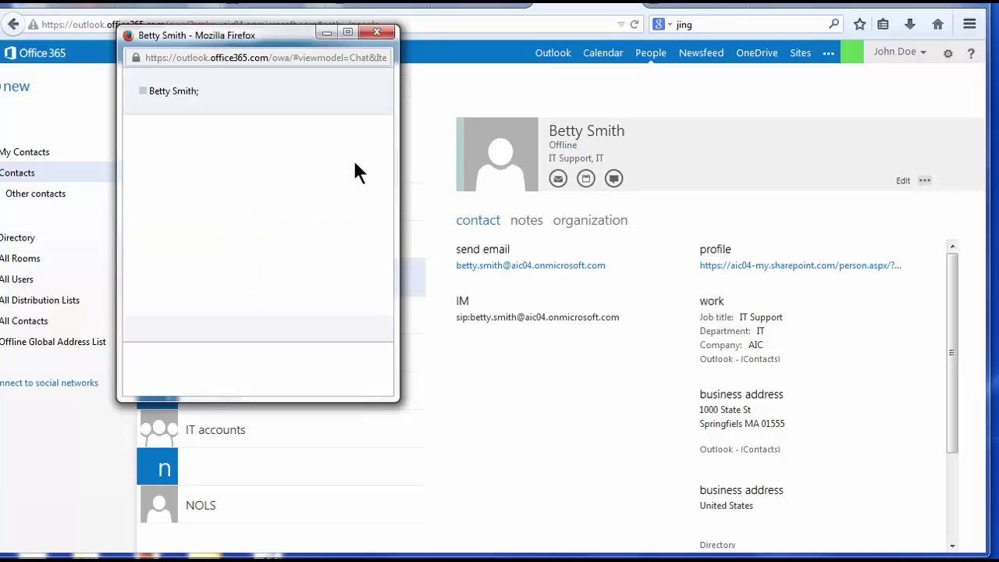
click(377, 32)
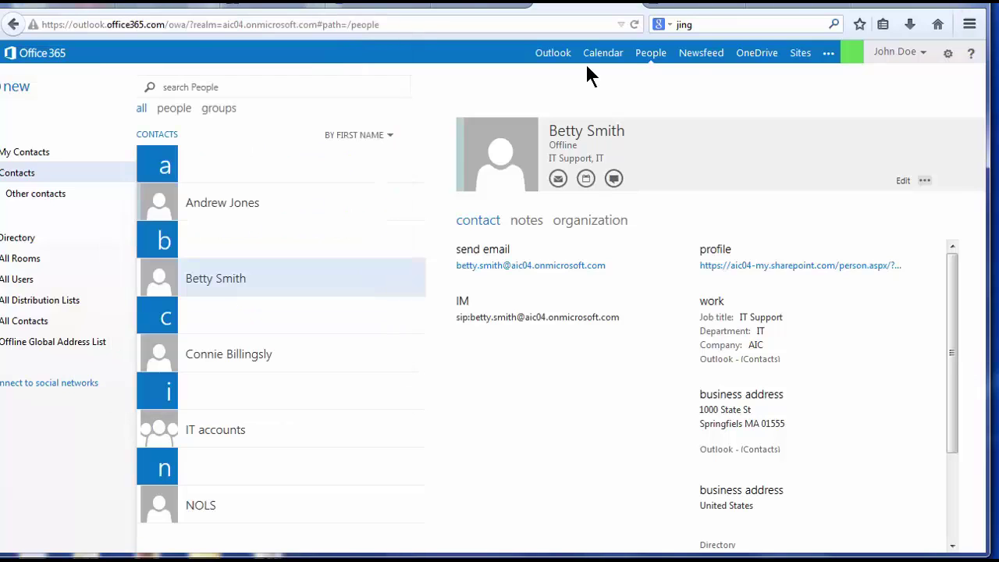
Look at the Newsfeed's followed activity and the Documents library in OneDrive.
click(695, 64)
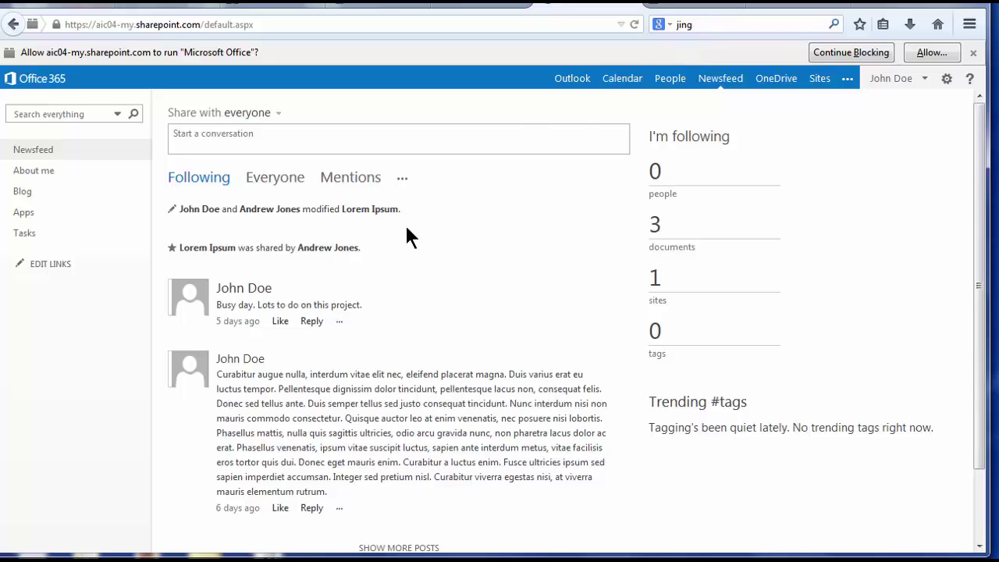
click(771, 81)
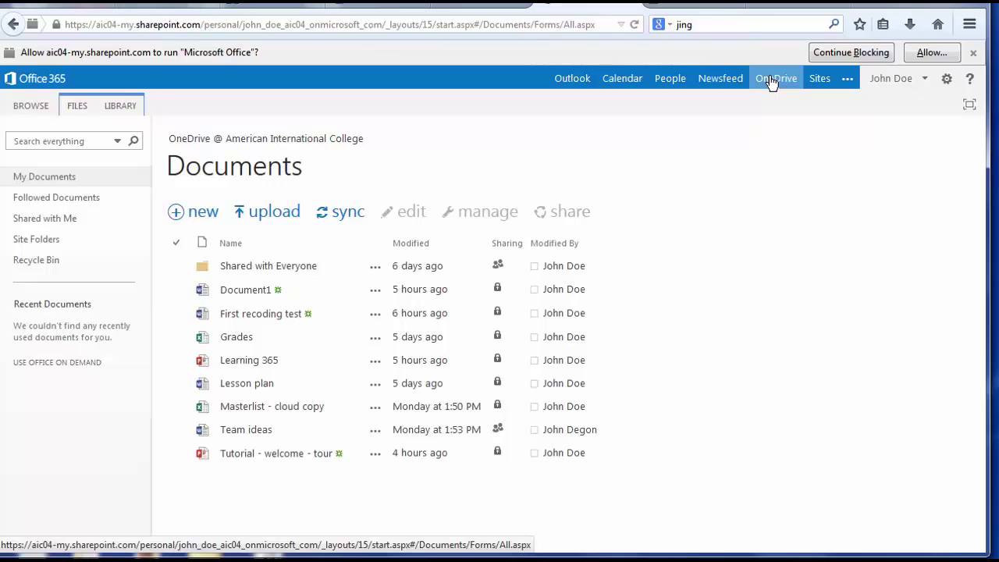
click(770, 82)
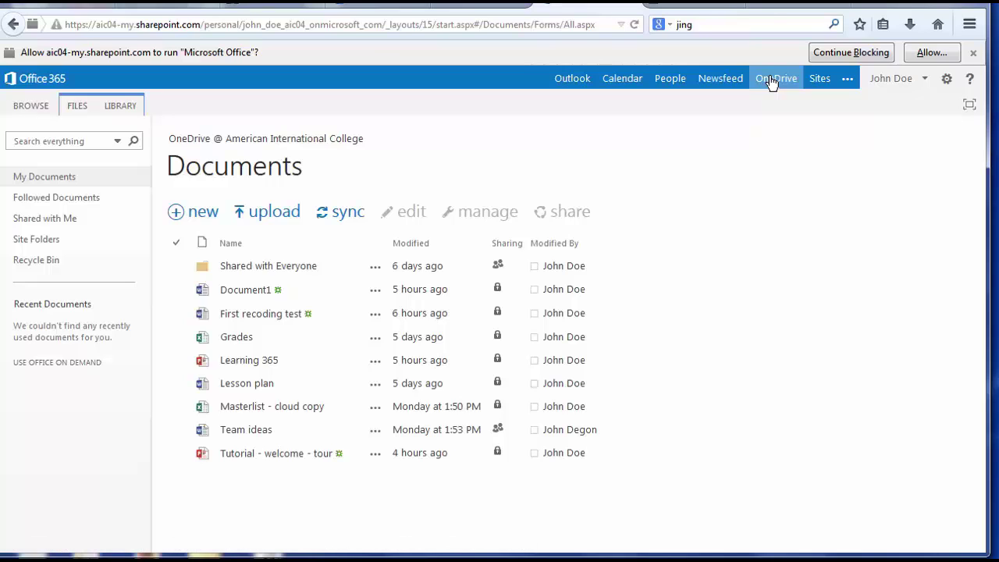
Show the file types offered for a new OneDrive file, and return to the Outlook inbox without creating one.
click(178, 218)
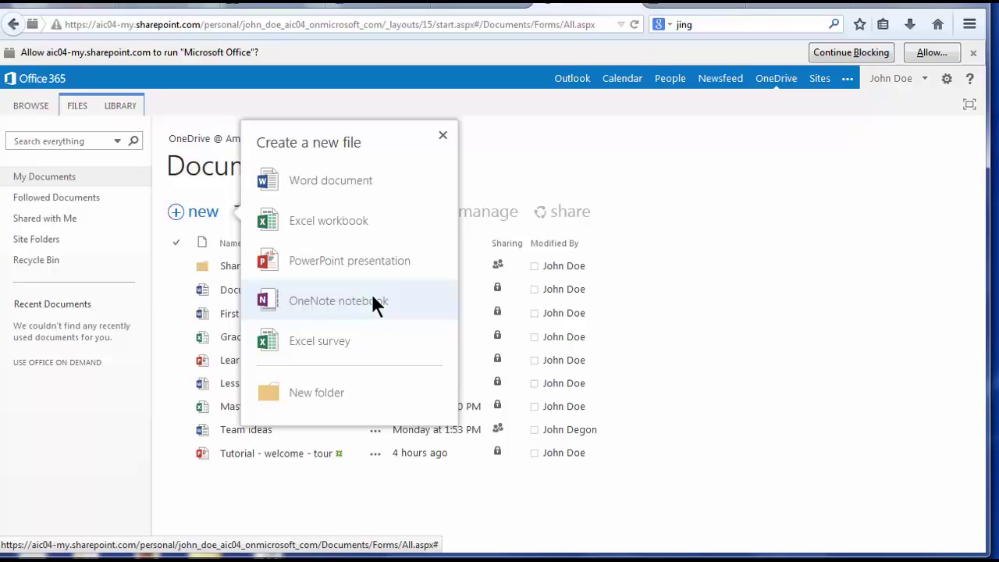
click(572, 78)
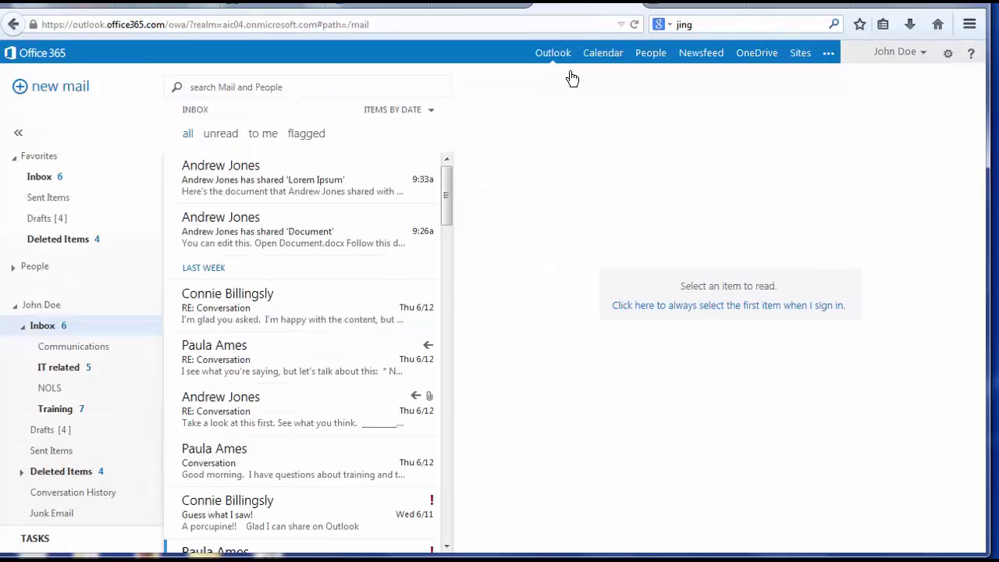